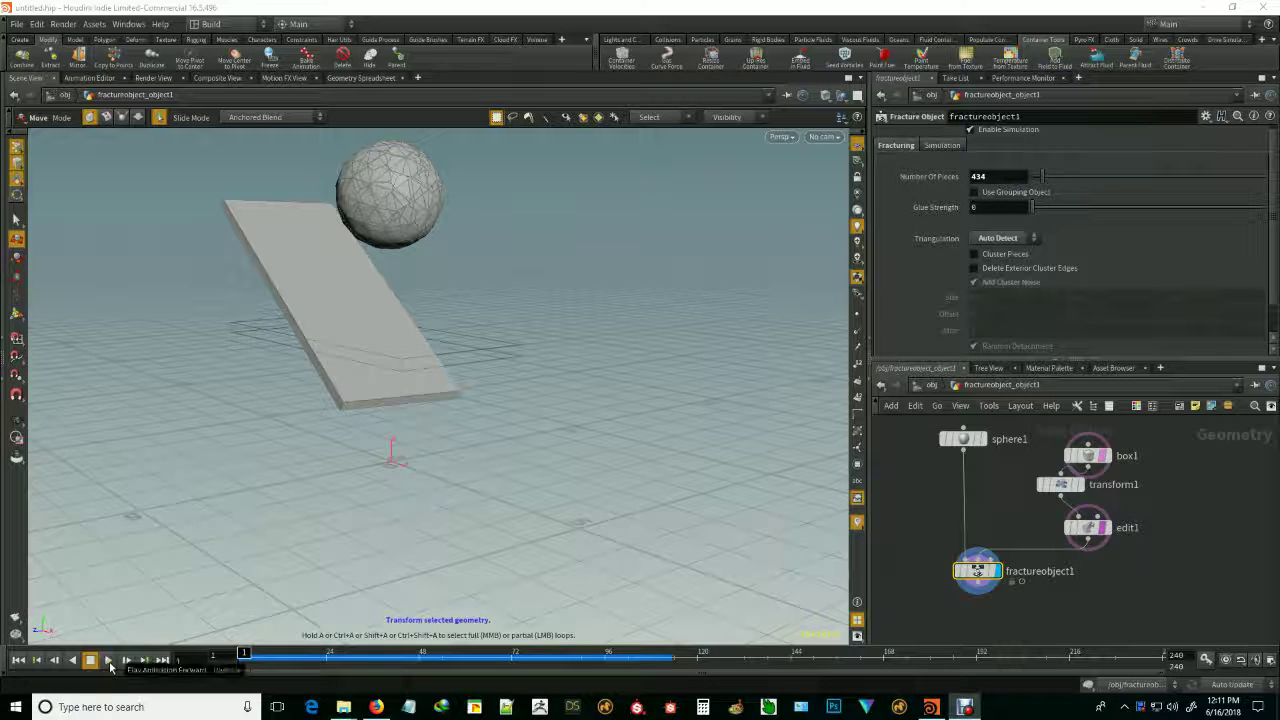
Step: Play the original shatter, reset to frame 1, then lower the pieces to 29 and play
{"action": "left_click", "coordinate": [108, 661]}
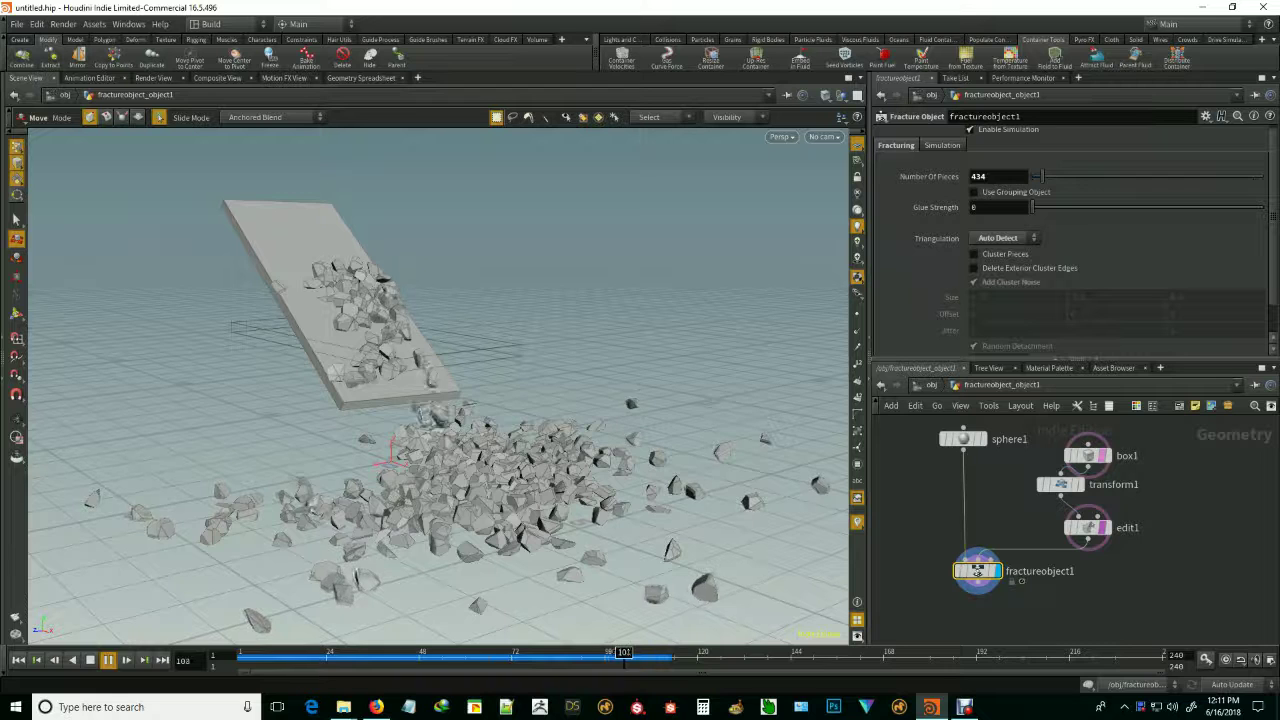
{"action": "key", "text": "ctrl+Up"}
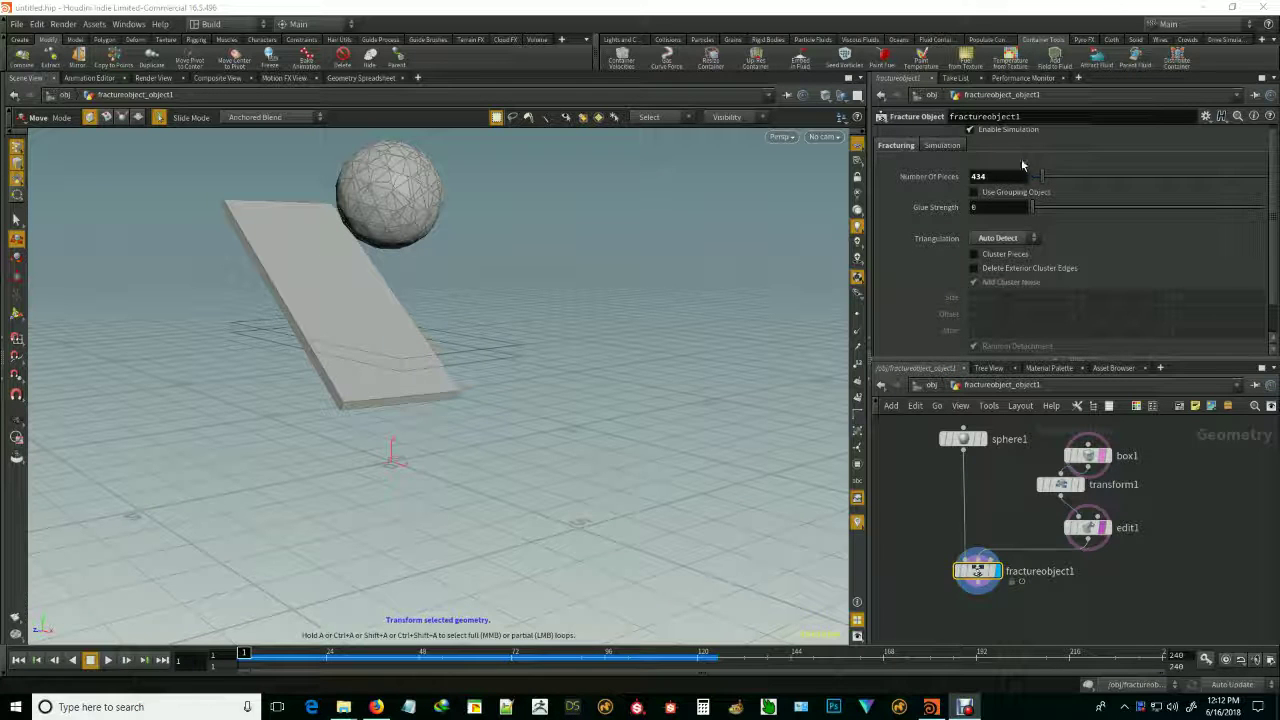
{"action": "left_click_drag", "start_coordinate": [1044, 176], "coordinate": [1036, 177]}
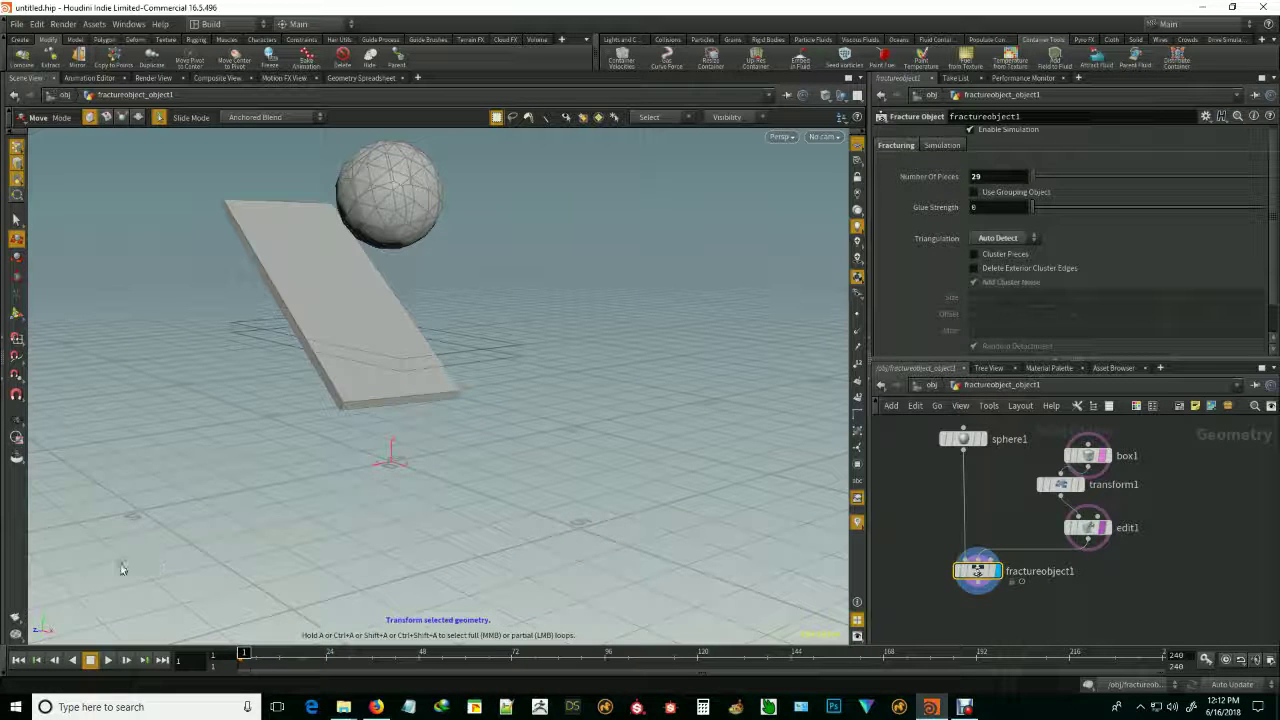
{"action": "left_click", "coordinate": [108, 660]}
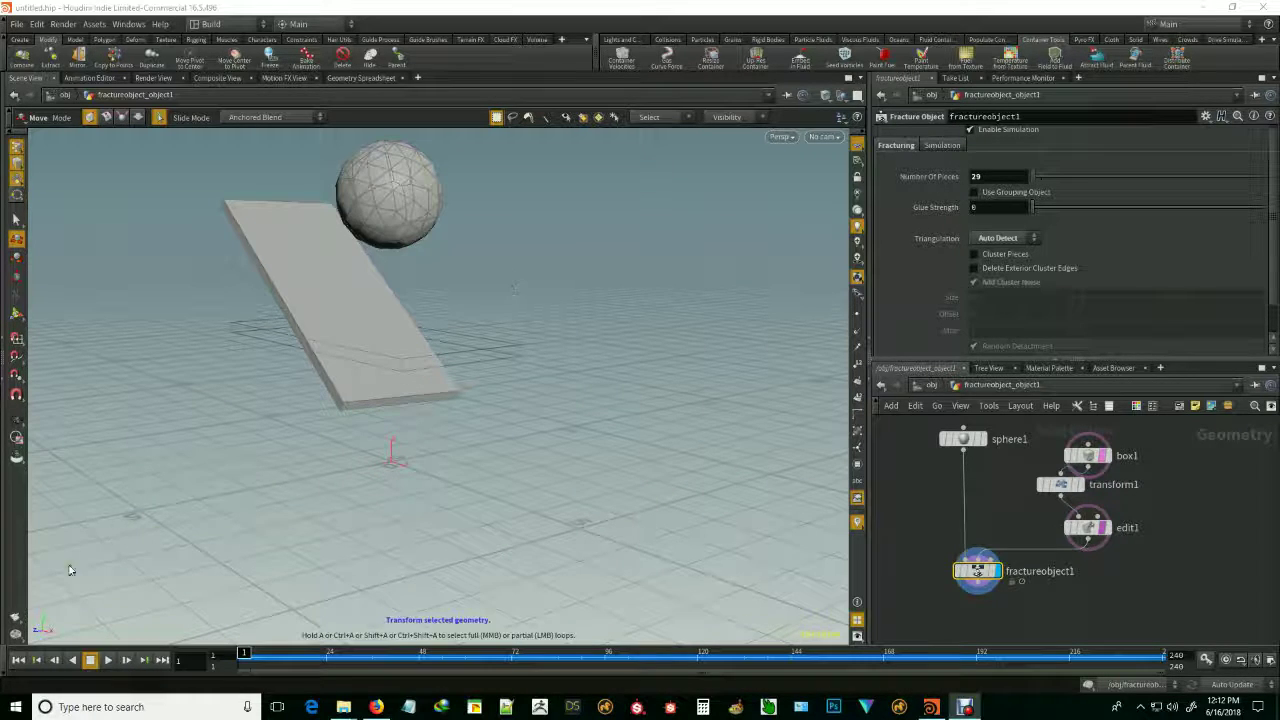
Step: Replay the 29-piece shatter, stop, rewind to frame 1, and drag the piece count back up
{"action": "left_click", "coordinate": [110, 661]}
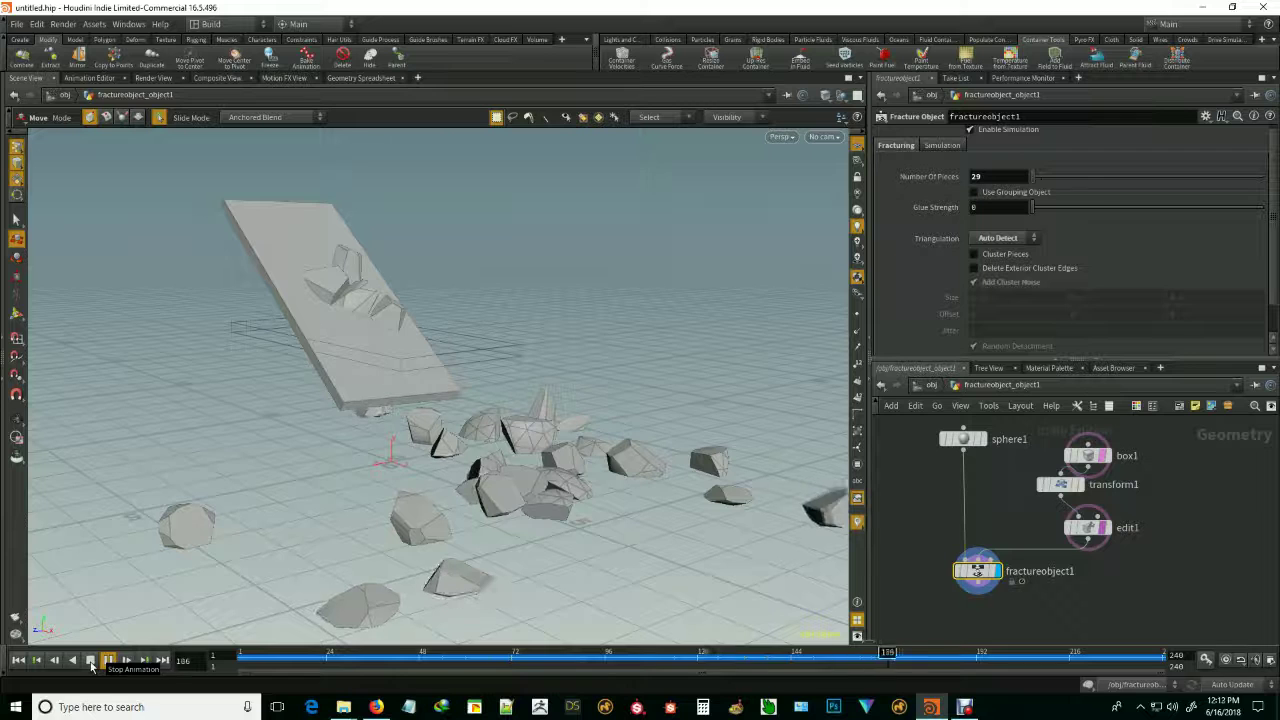
{"action": "left_click", "coordinate": [90, 660]}
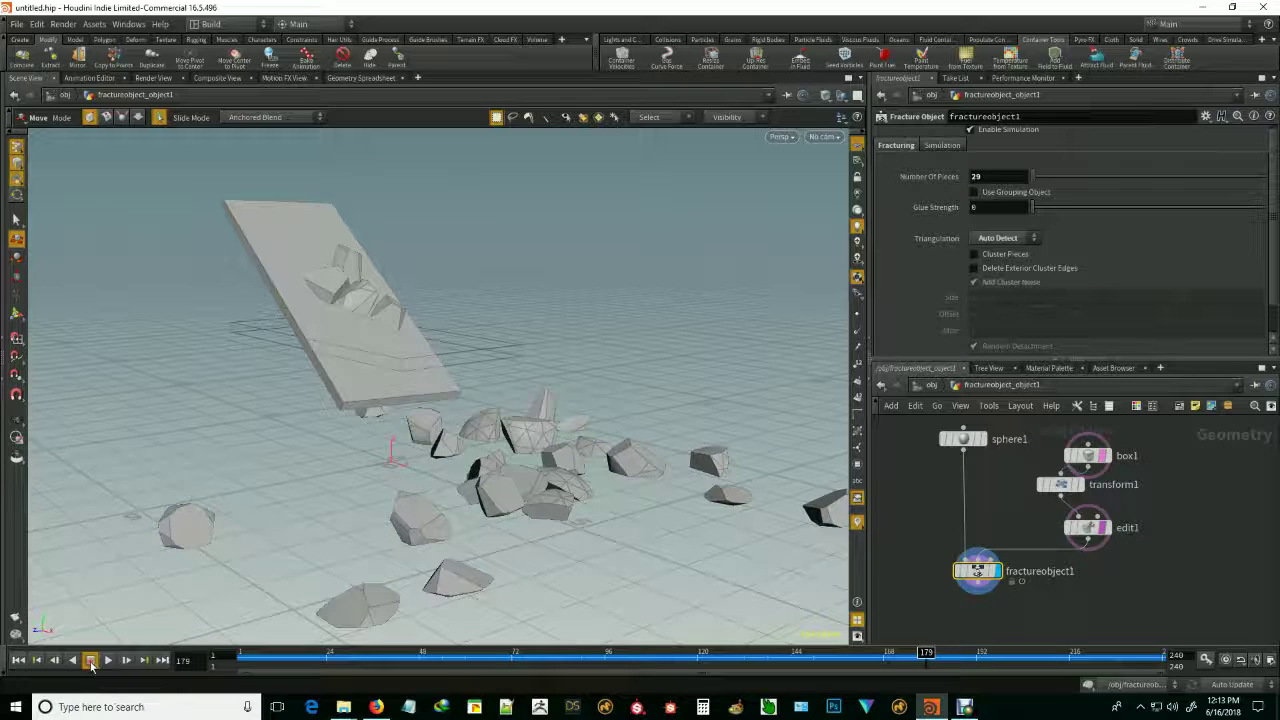
{"action": "left_click", "coordinate": [18, 660]}
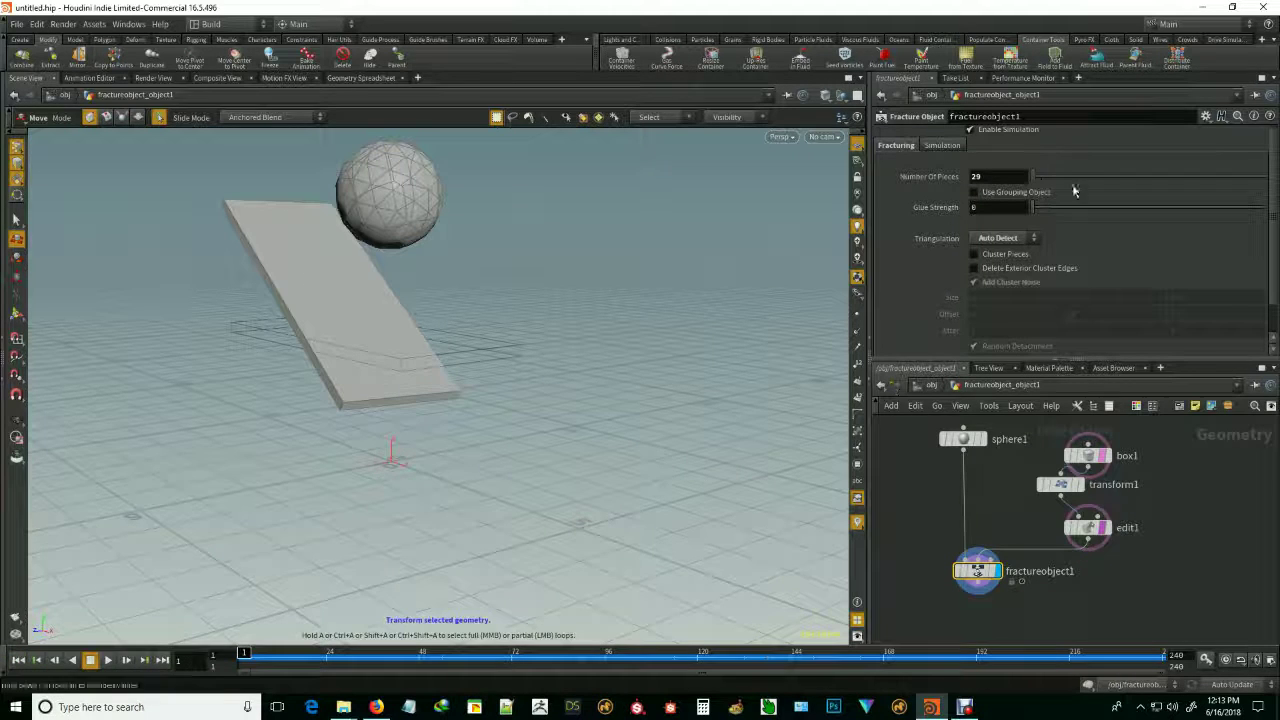
{"action": "left_click_drag", "start_coordinate": [1032, 173], "coordinate": [1040, 176]}
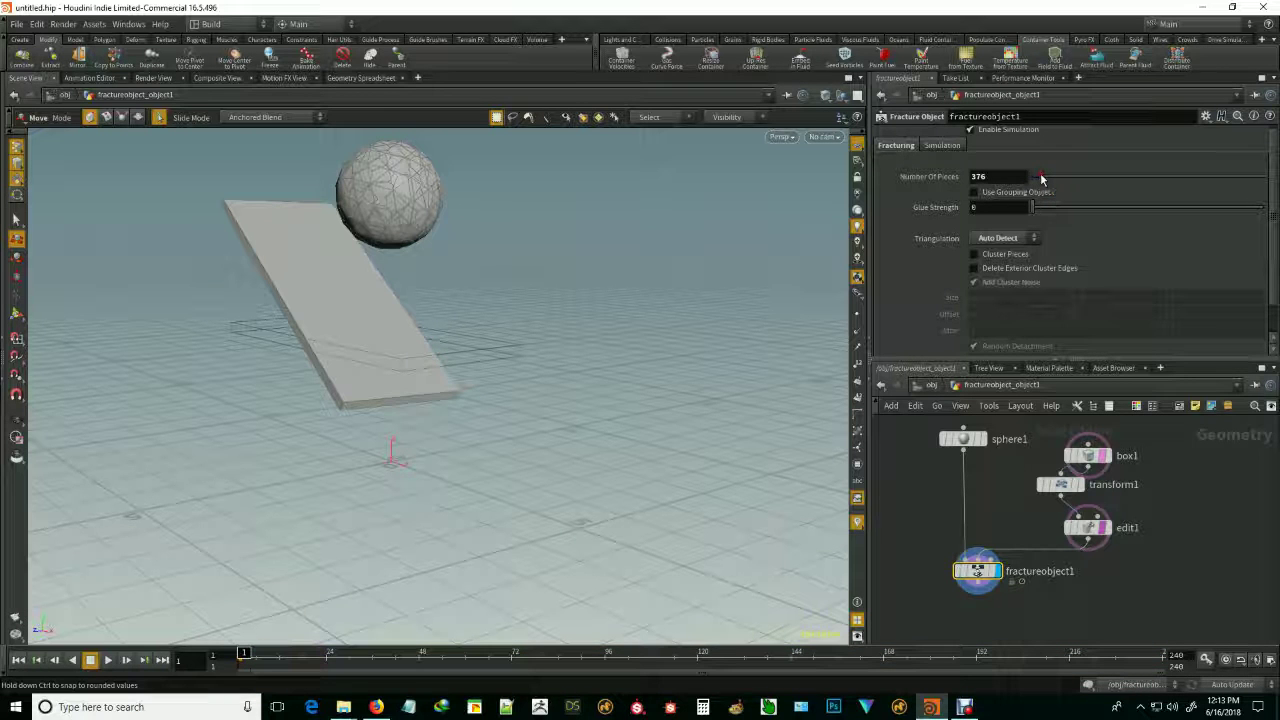
Step: Play the 376-piece shatter off the slab, then stop and rewind to frame 1
{"action": "left_click", "coordinate": [107, 660]}
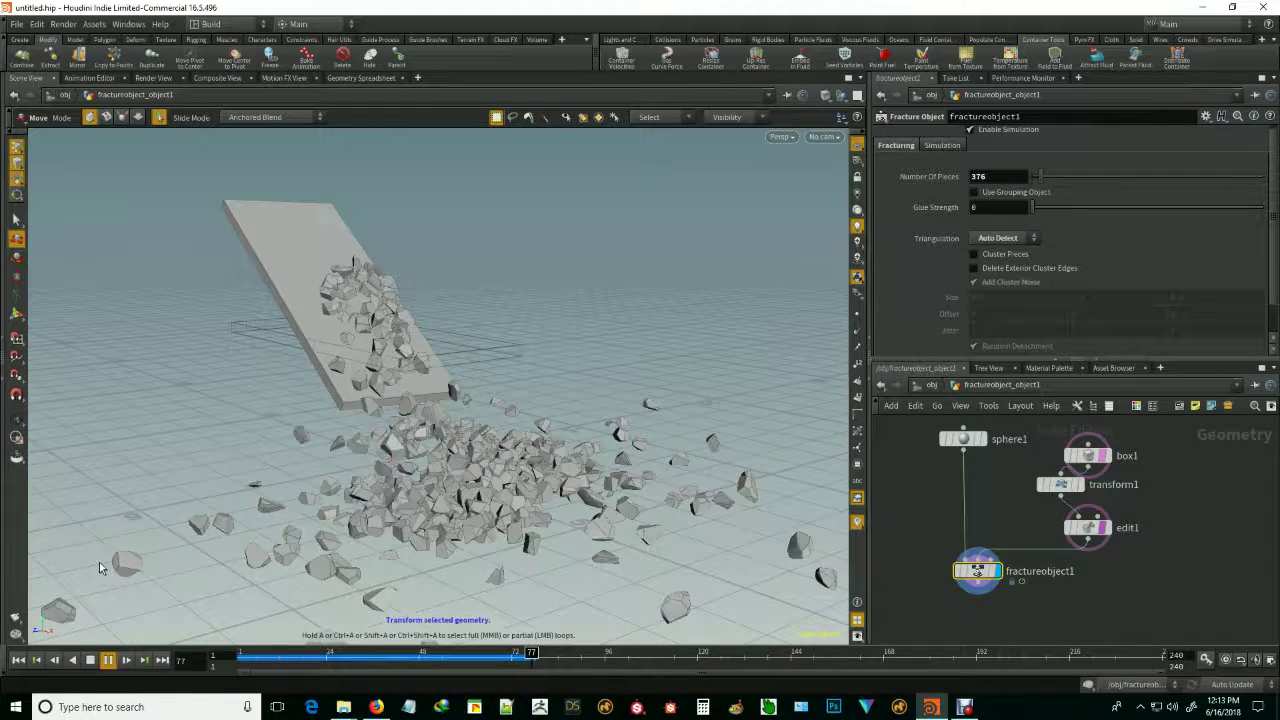
{"action": "left_click", "coordinate": [90, 660]}
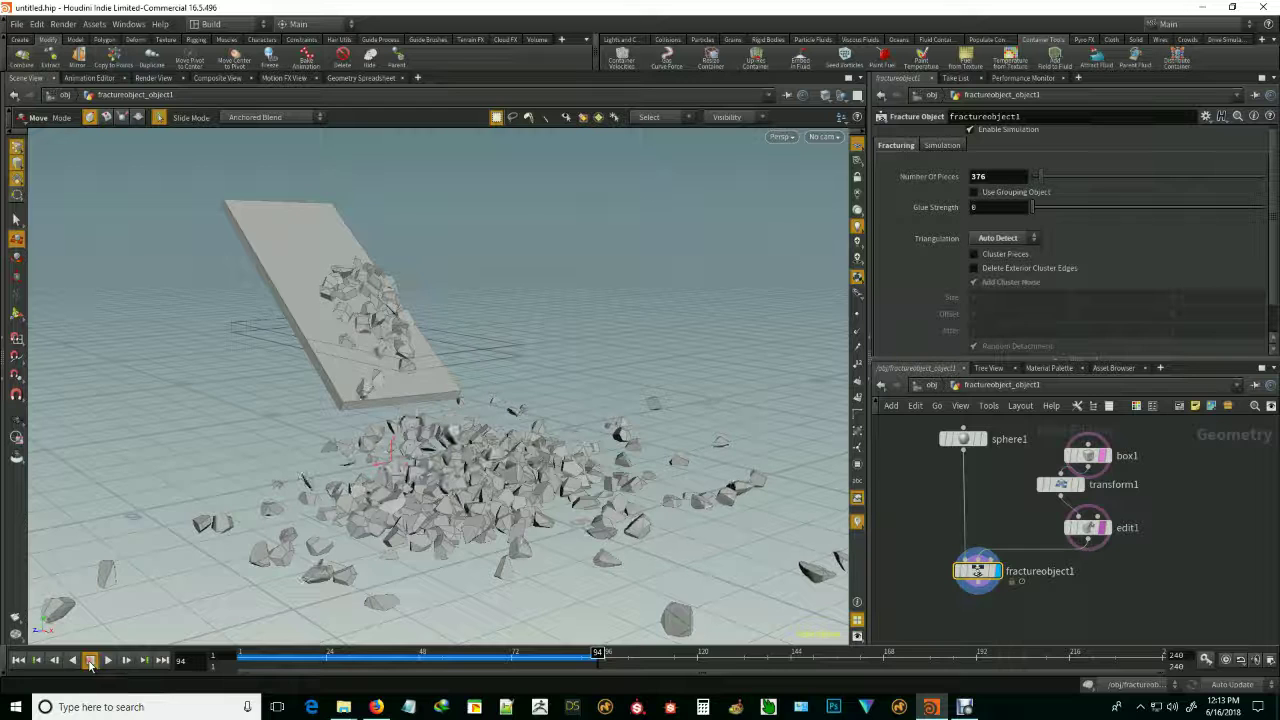
{"action": "left_click", "coordinate": [18, 660]}
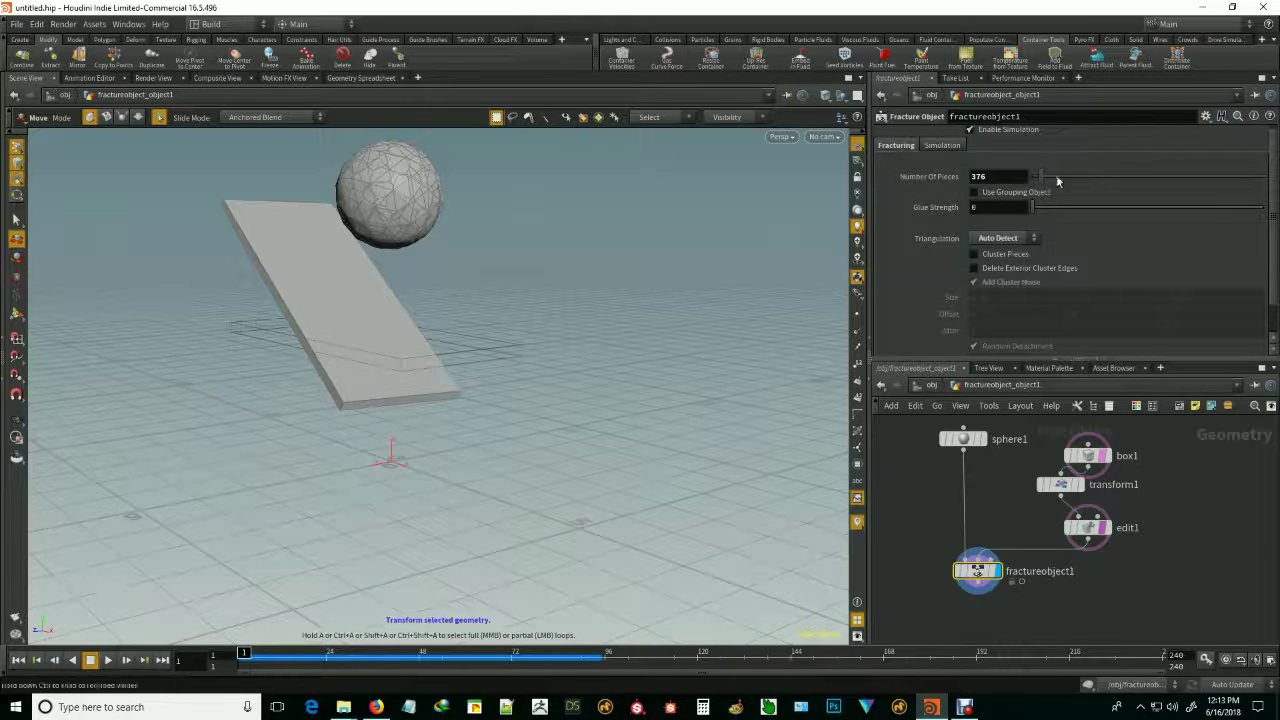
Step: Drag the Fracture Object's Number Of Pieces up to 1503
{"action": "left_click_drag", "start_coordinate": [1043, 176], "coordinate": [1068, 176]}
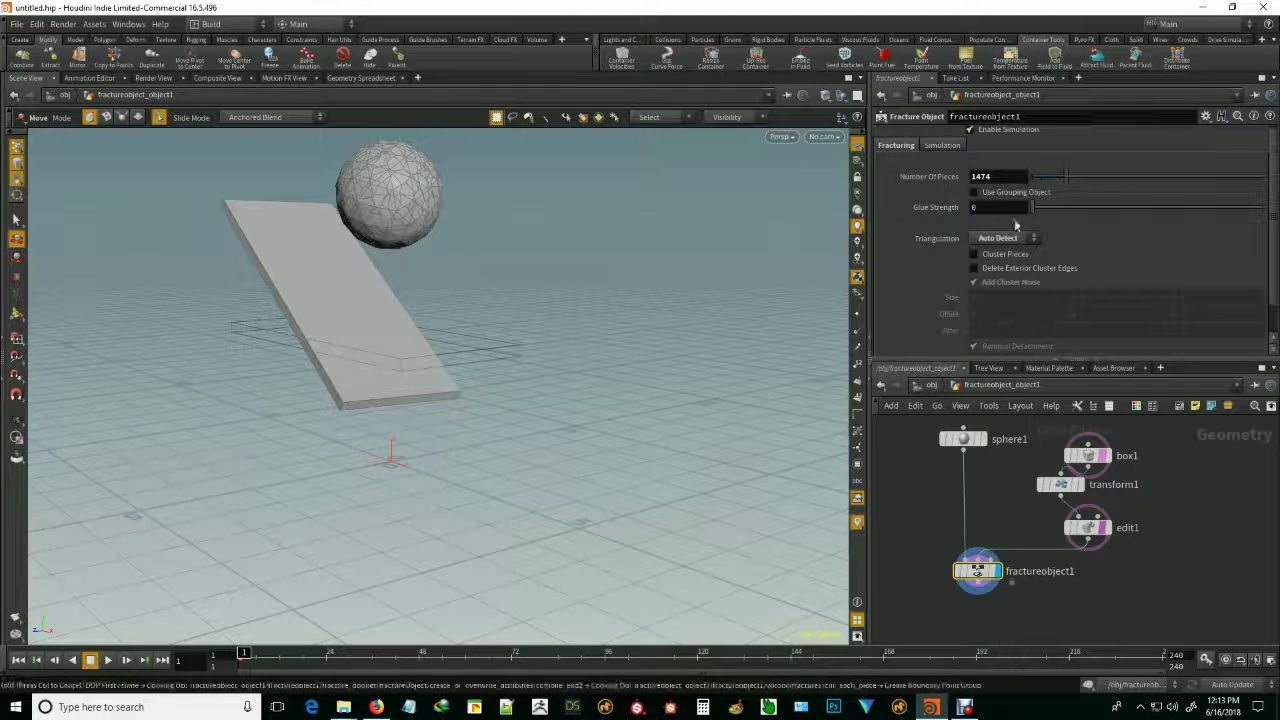
Step: Start playback of the 1503-piece fracture simulation and let it cook
{"action": "left_click", "coordinate": [109, 662]}
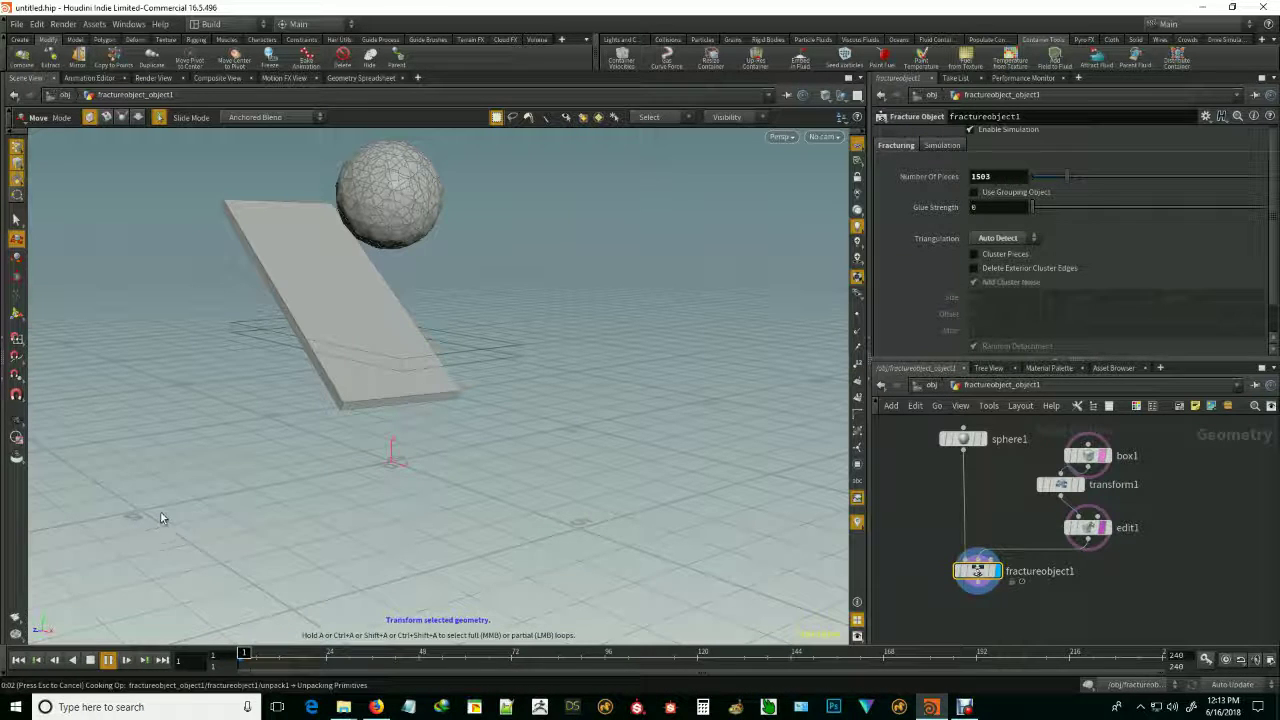